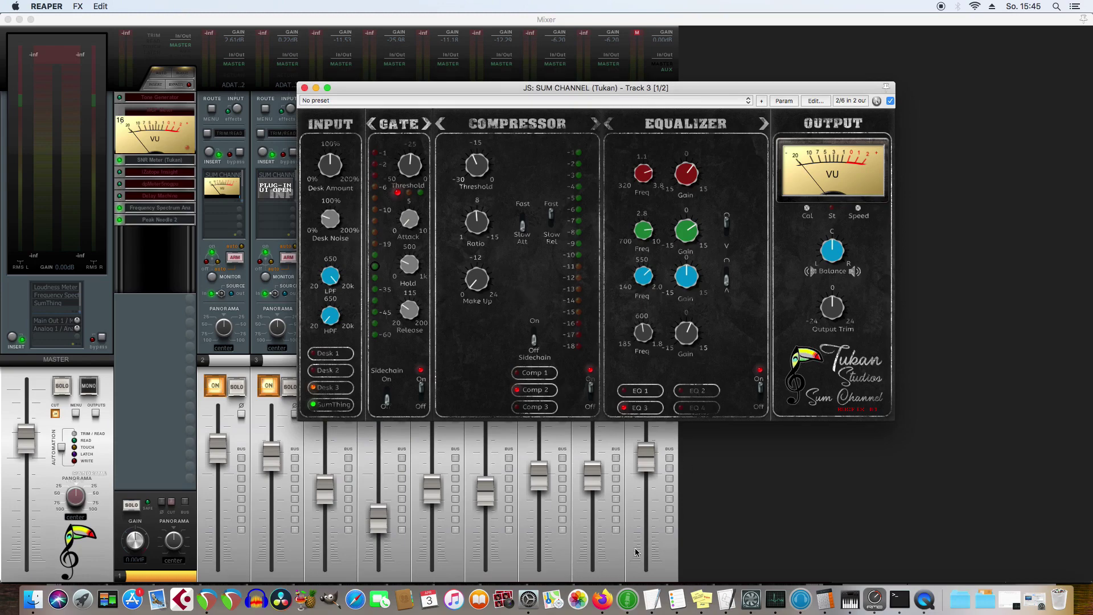
- Switch to the Cockos forum thread about SumChannel dark skins in Firefox
{"action": "left_click", "coordinate": [603, 599]}
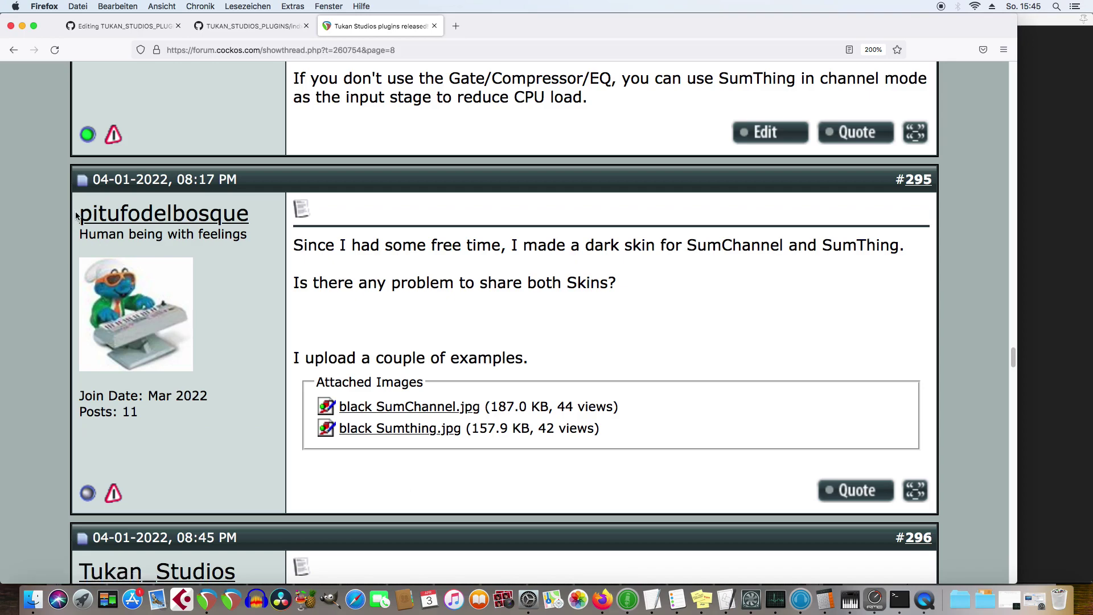
- Highlight the forum poster's username, then return to REAPER's SUM CHANNEL plugin on Track 3
{"action": "left_click_drag", "start_coordinate": [76, 216], "coordinate": [241, 223]}
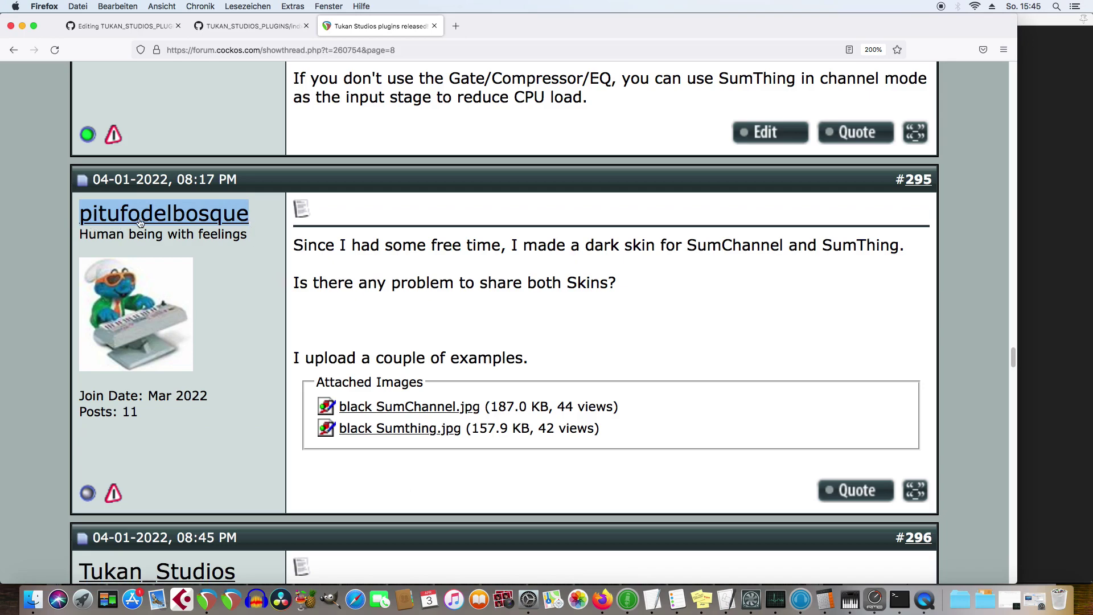
{"action": "left_click", "coordinate": [281, 277]}
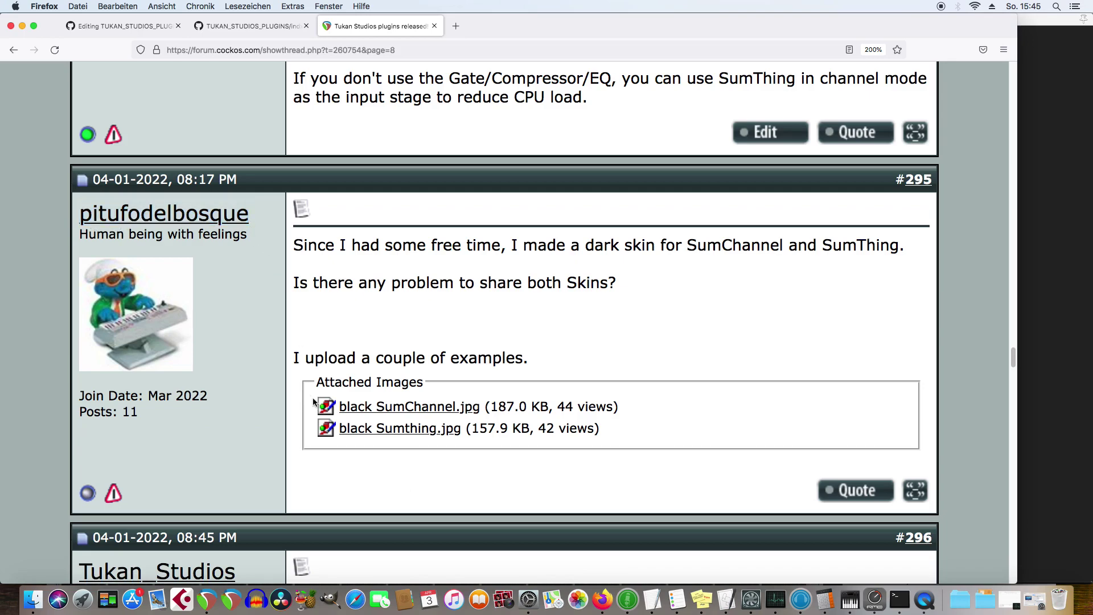
{"action": "left_click", "coordinate": [210, 598]}
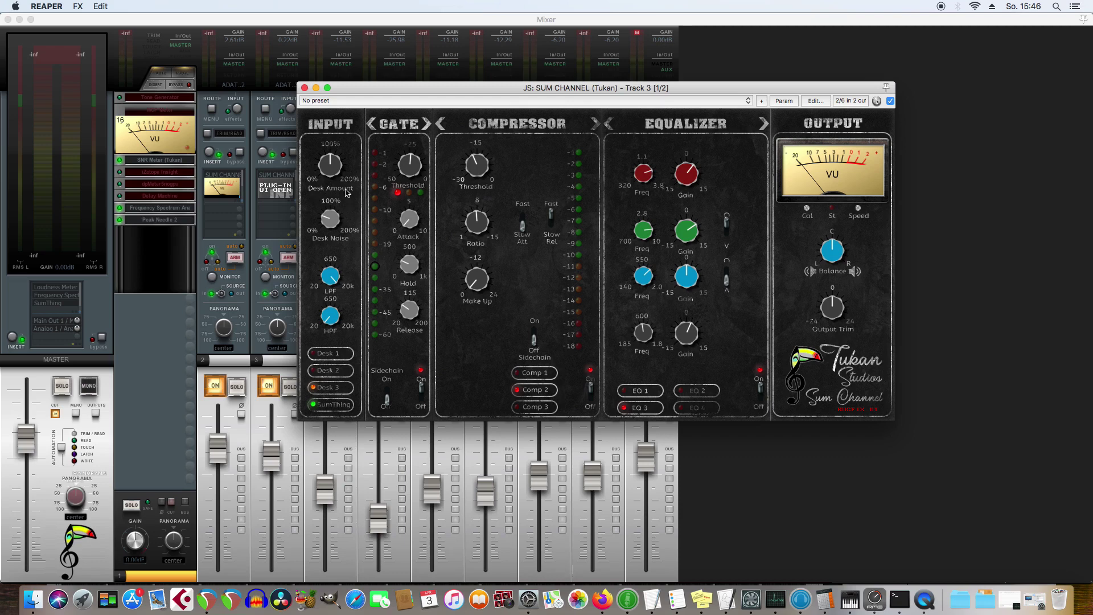
- Sweep the SUM CHANNEL Desk Amount knob through several values, ending at 100%
{"action": "left_click_drag", "start_coordinate": [331, 167], "coordinate": [333, 164]}
{"action": "left_click_drag", "start_coordinate": [333, 164], "coordinate": [332, 168]}
{"action": "left_click_drag", "start_coordinate": [330, 176], "coordinate": [332, 180]}
{"action": "left_click_drag", "start_coordinate": [331, 180], "coordinate": [338, 158]}
{"action": "left_click_drag", "start_coordinate": [337, 158], "coordinate": [340, 172]}
- Close the SUM CHANNEL plugin and mixer, and glance at the audio device info list
{"action": "left_click", "coordinate": [304, 89]}
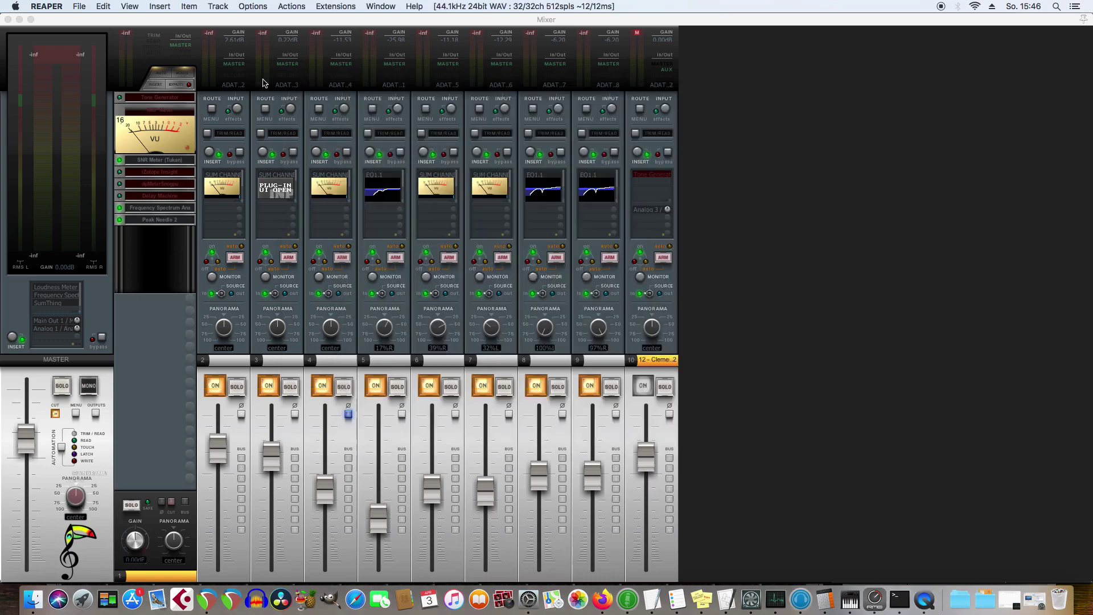
{"action": "left_click", "coordinate": [8, 19]}
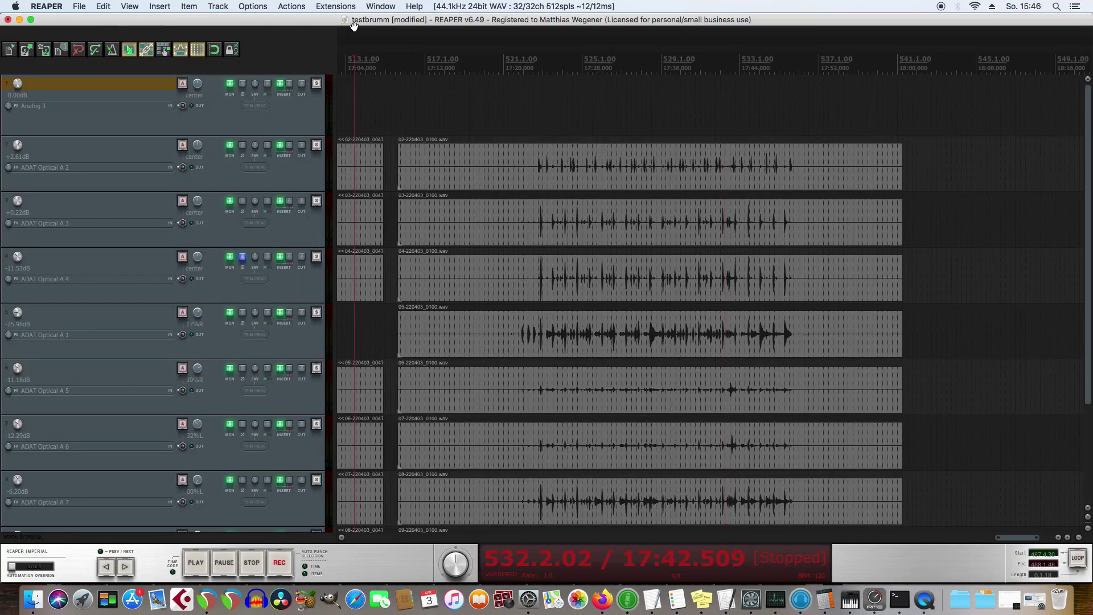
{"action": "left_click", "coordinate": [335, 7]}
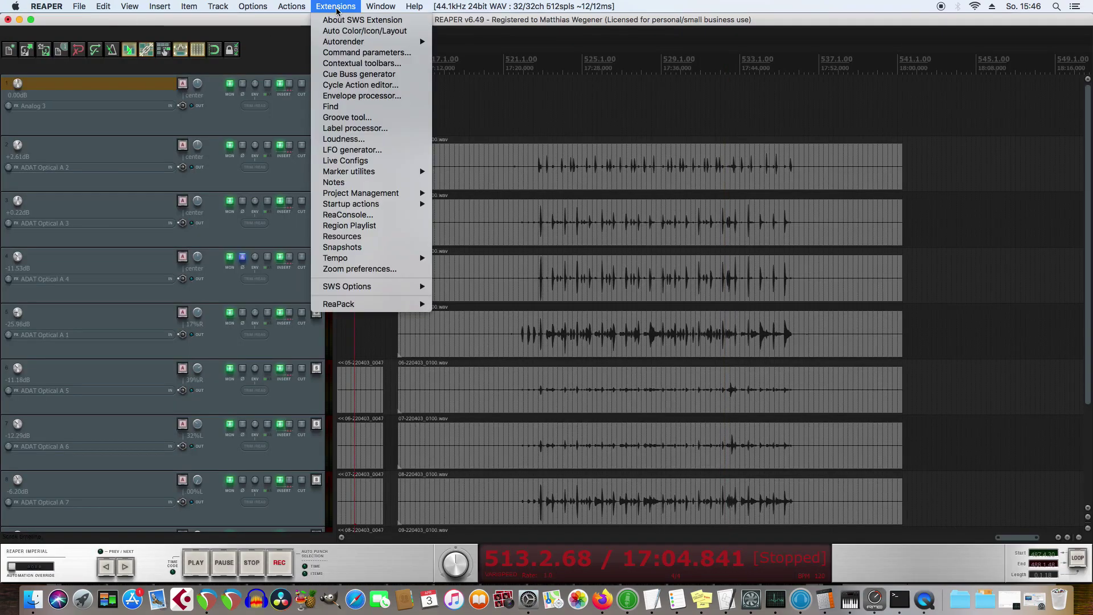
{"action": "mouse_move", "coordinate": [524, 7]}
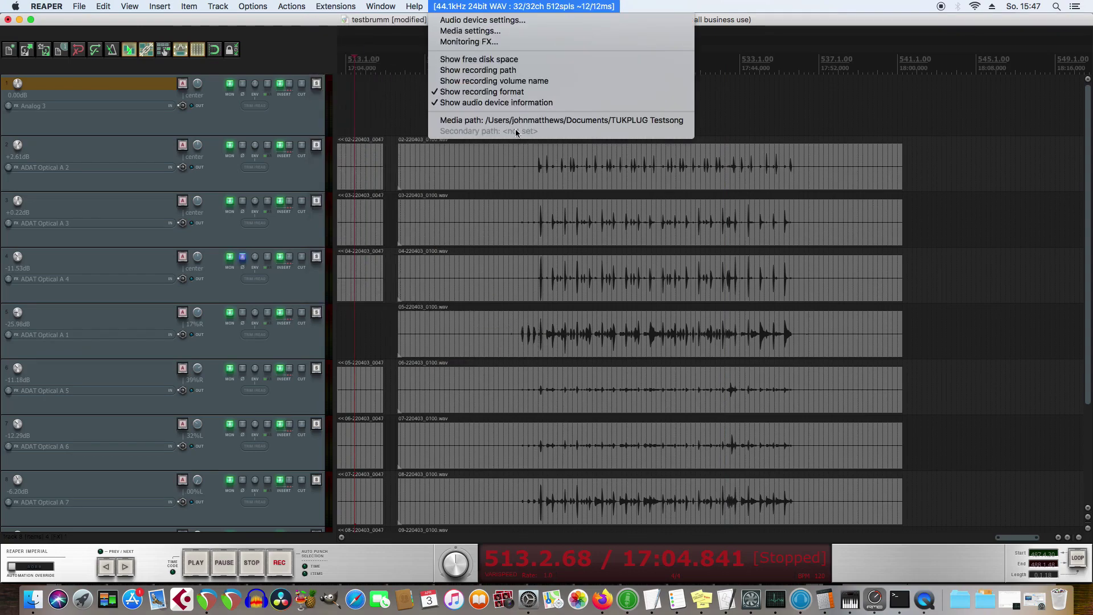
{"action": "left_click", "coordinate": [370, 97]}
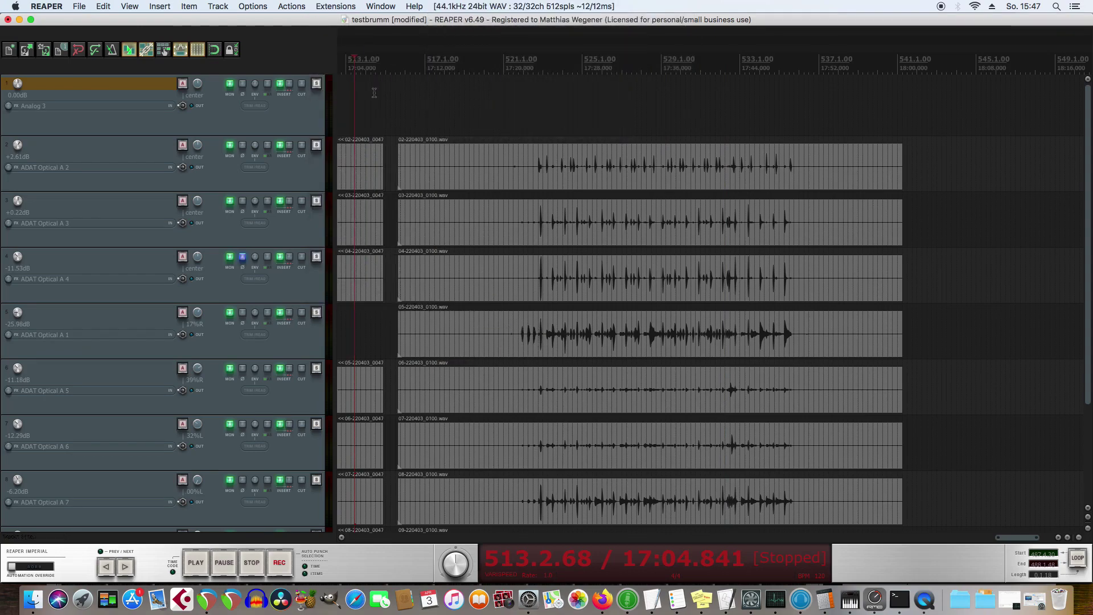